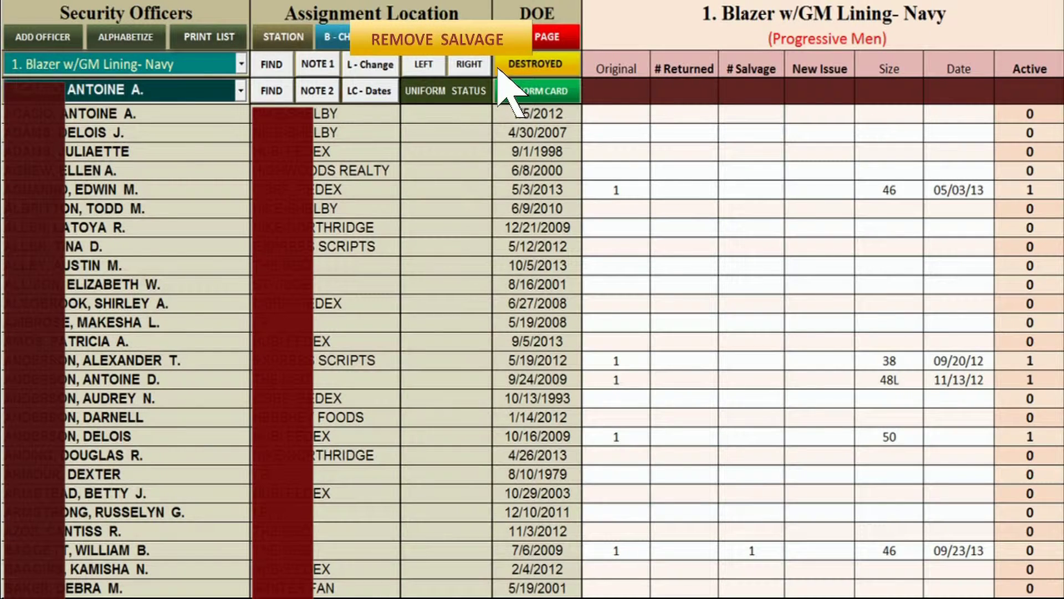
Find the security officer with DOE 6/8/2000 in the uniform roster by choosing that officer's name from the list
left_click(565, 46)
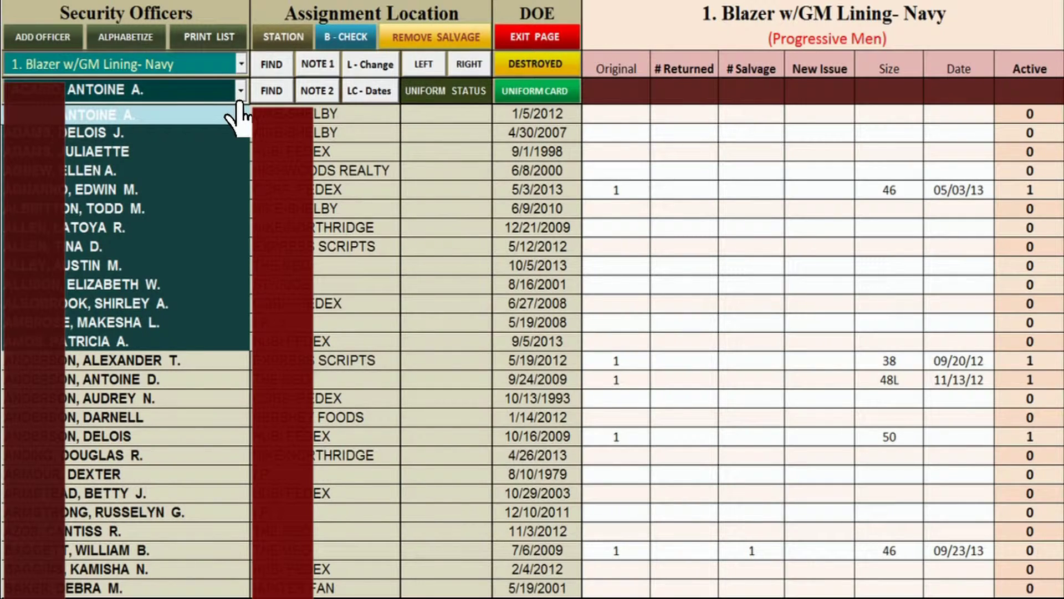
left_click(238, 173)
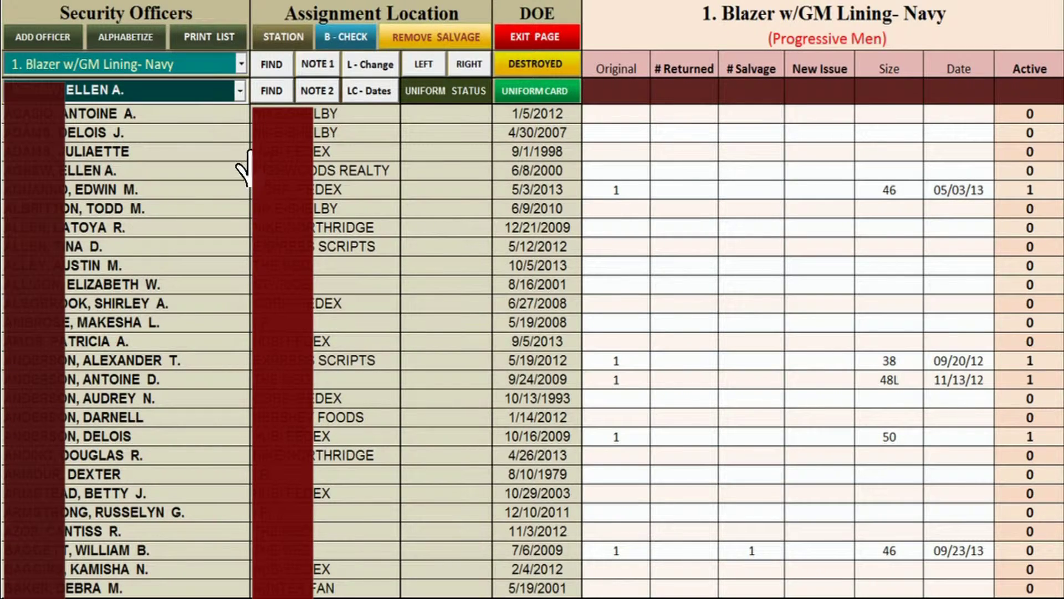
left_click(279, 102)
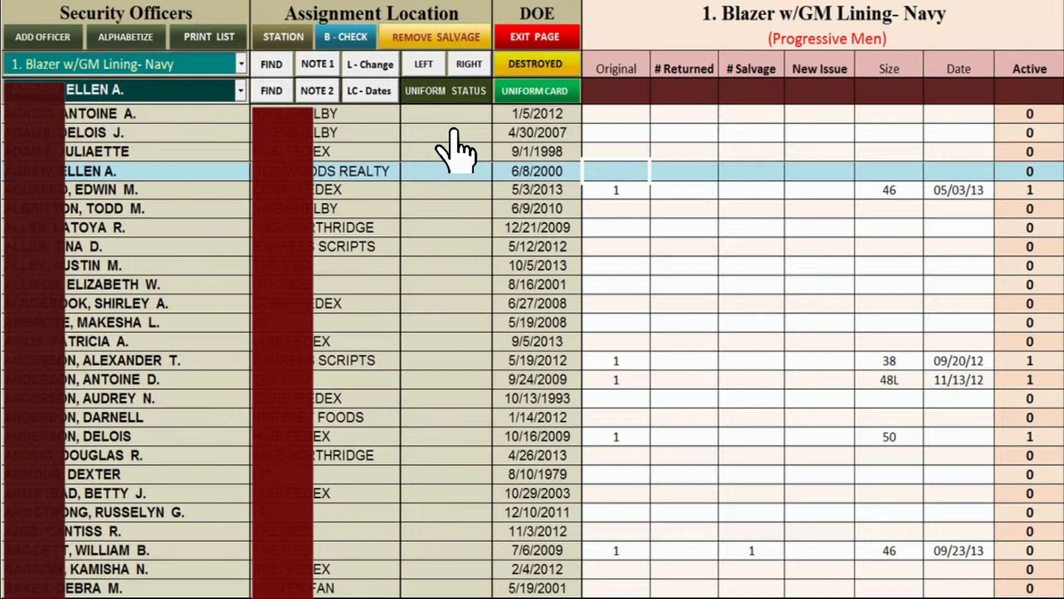
Browse forward through the uniform item sections from the navy blazer to 2. Slacks - Charcoal Gray (Progressive Female)
left_click(470, 66)
left_click(471, 67)
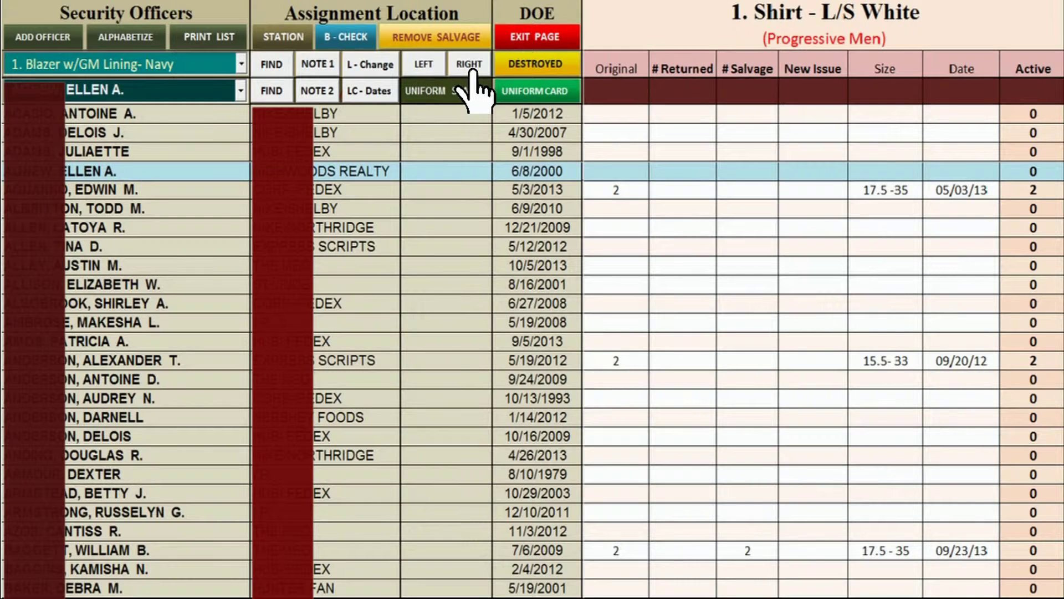
left_click(470, 66)
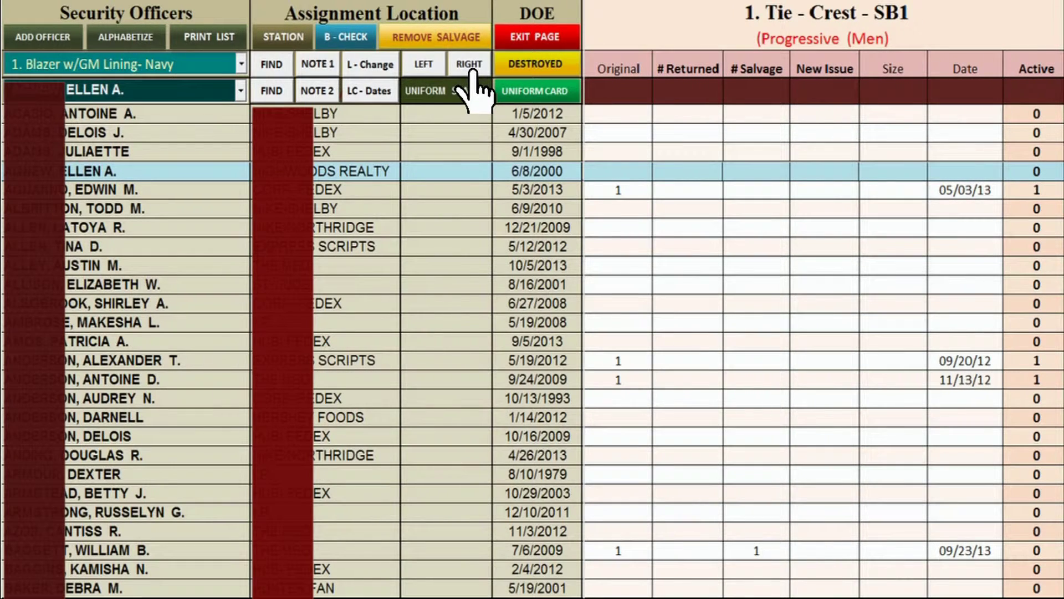
left_click(471, 71)
left_click(471, 68)
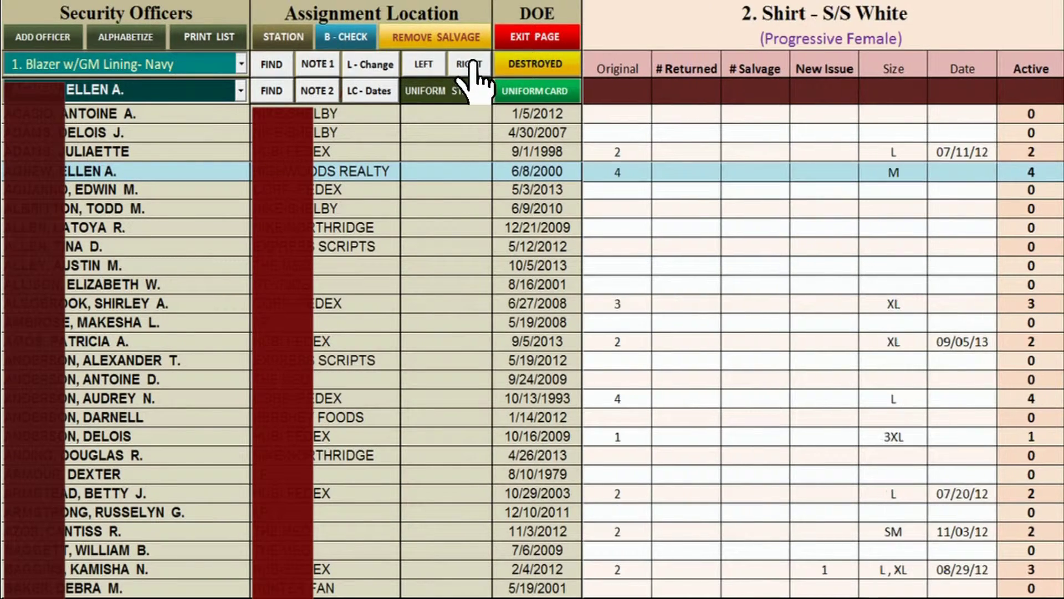
left_click(470, 67)
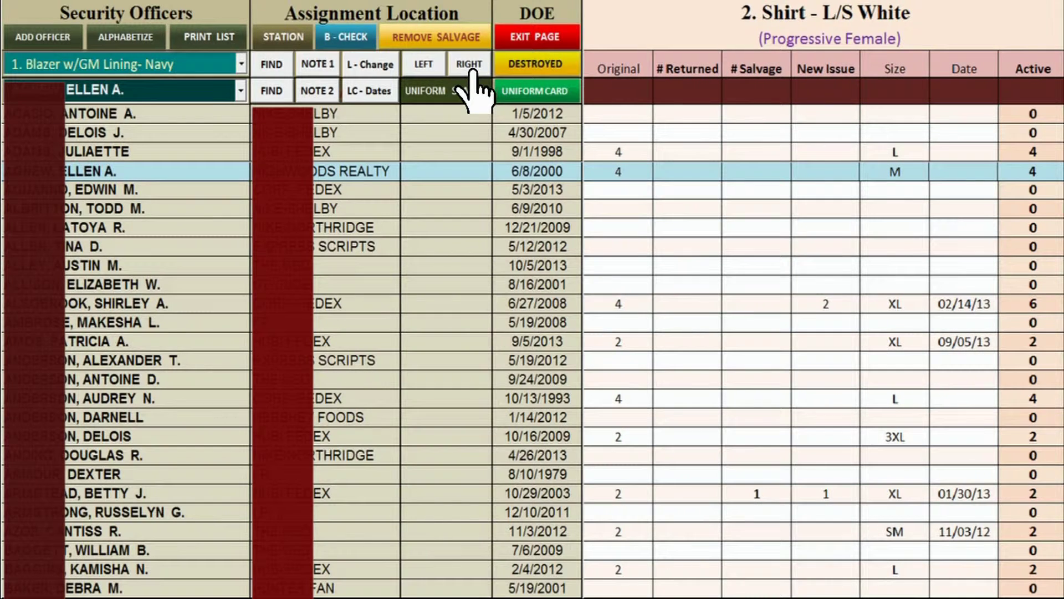
left_click(470, 67)
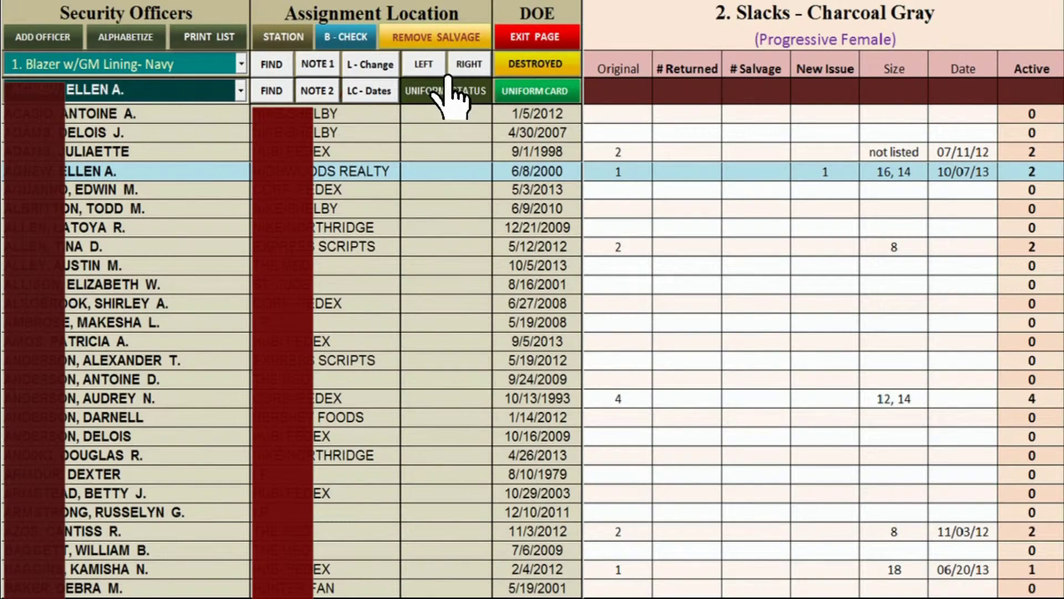
Browse back through the uniform item sections to 1. Blazer w/GM Lining- Navy and end the halted macro
left_click(425, 66)
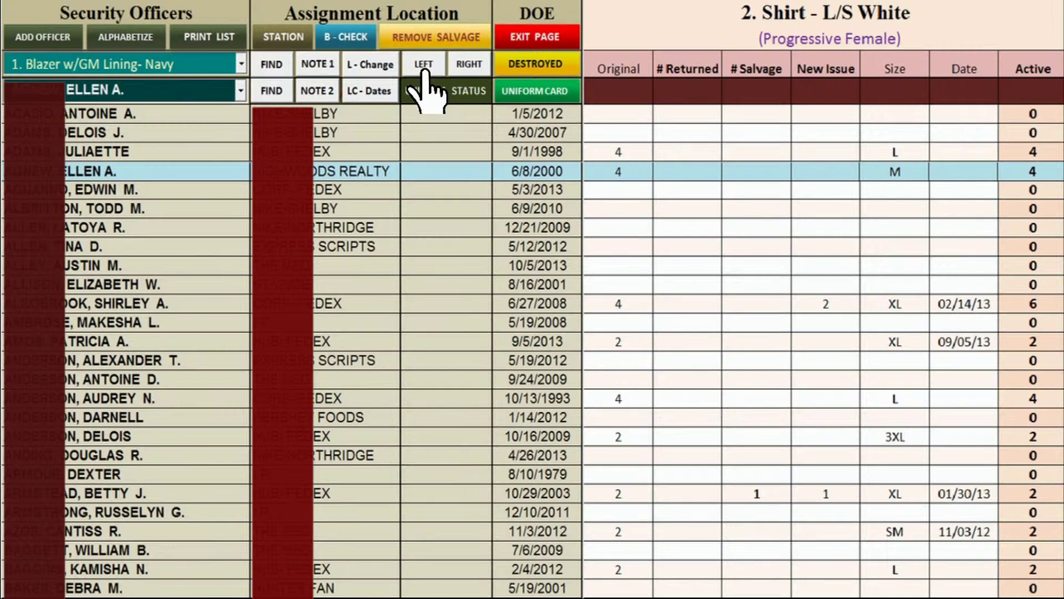
left_click(425, 67)
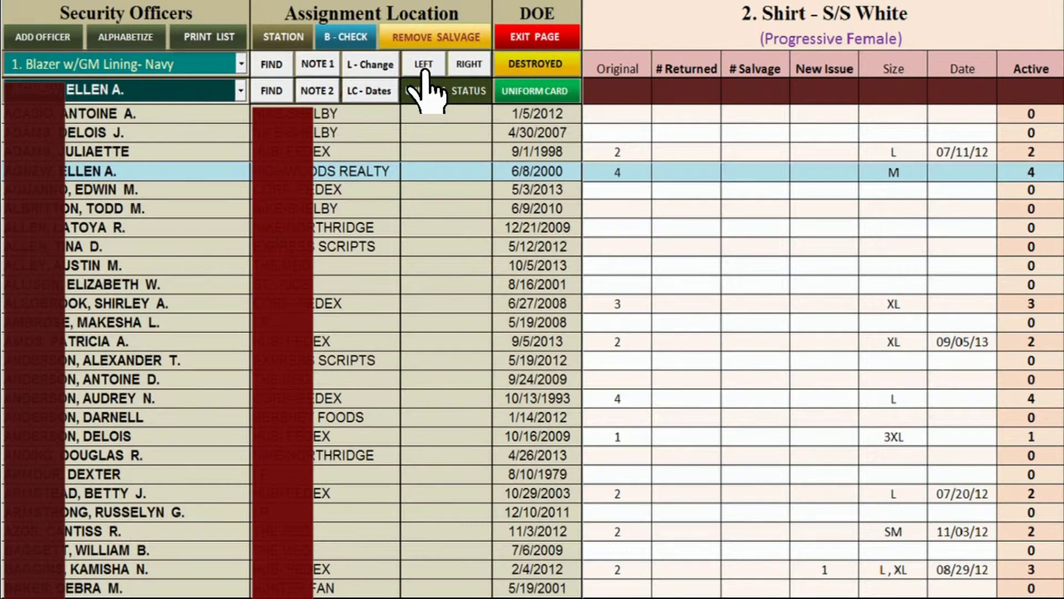
left_click(424, 67)
left_click(424, 66)
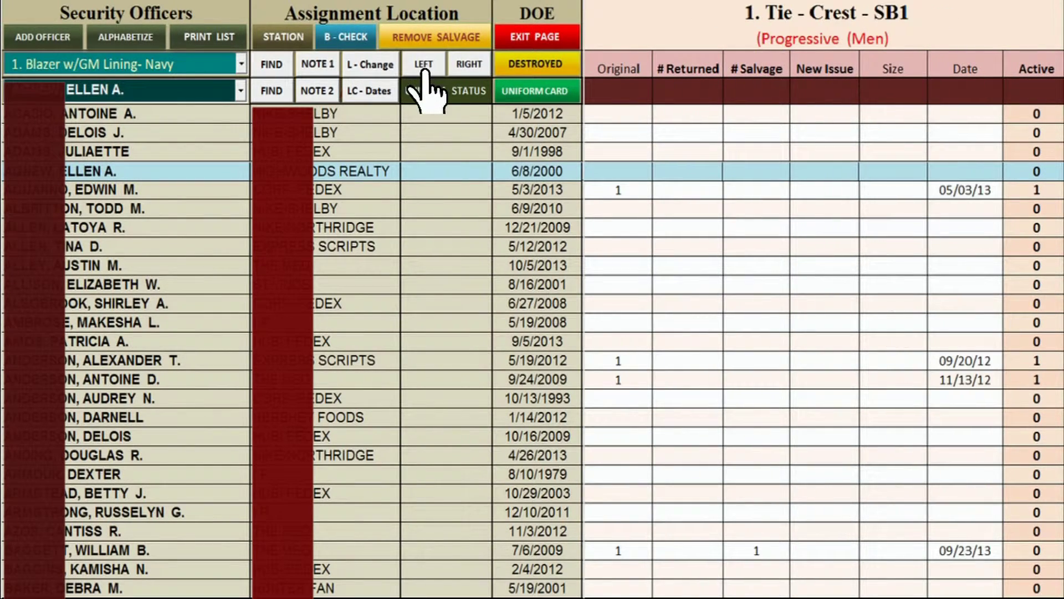
left_click(425, 67)
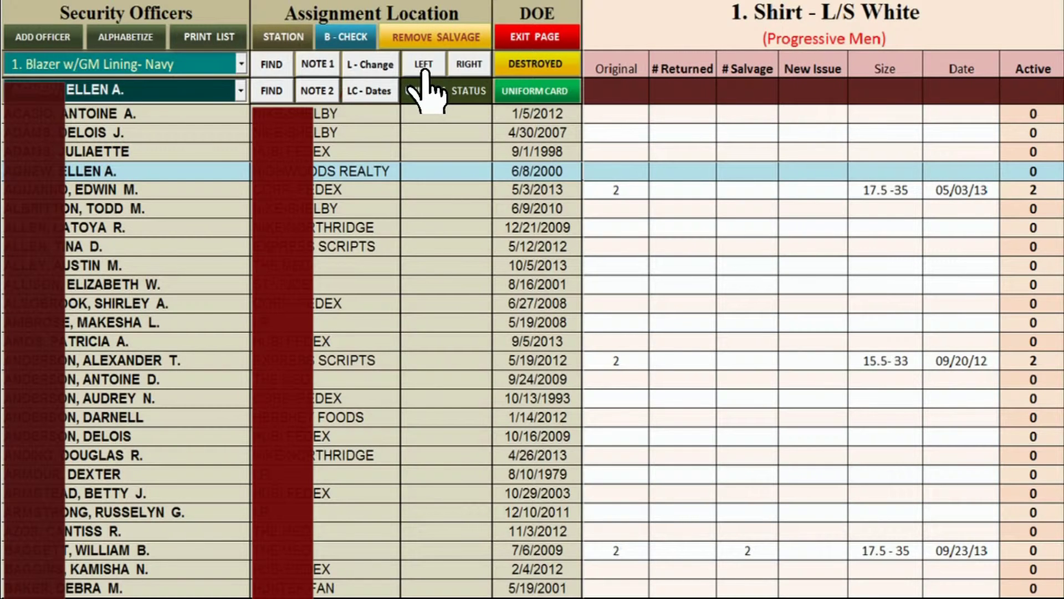
left_click(424, 67)
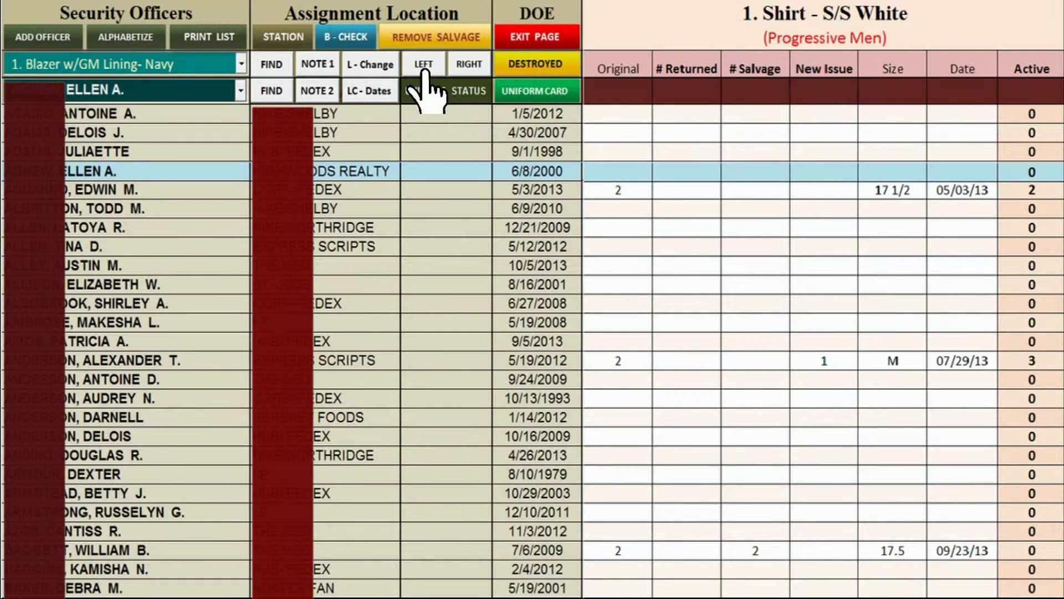
left_click(424, 67)
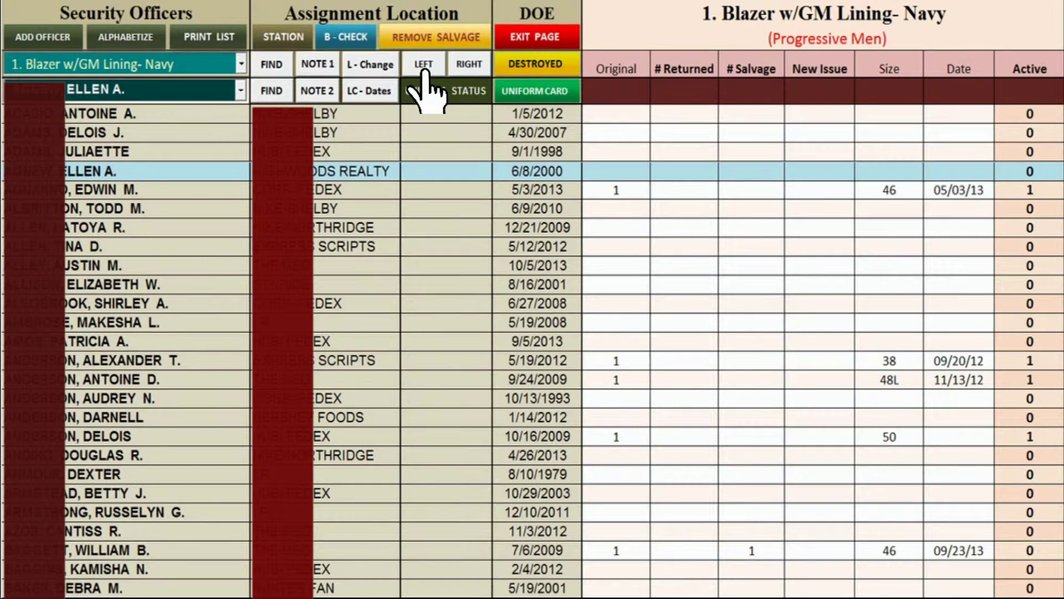
left_click(425, 67)
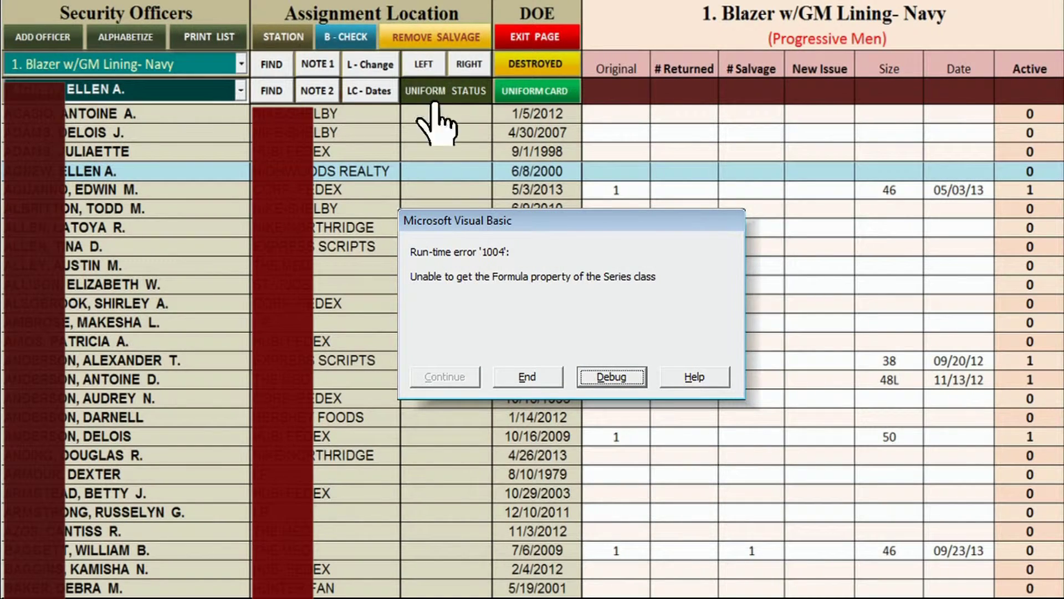
left_click(525, 380)
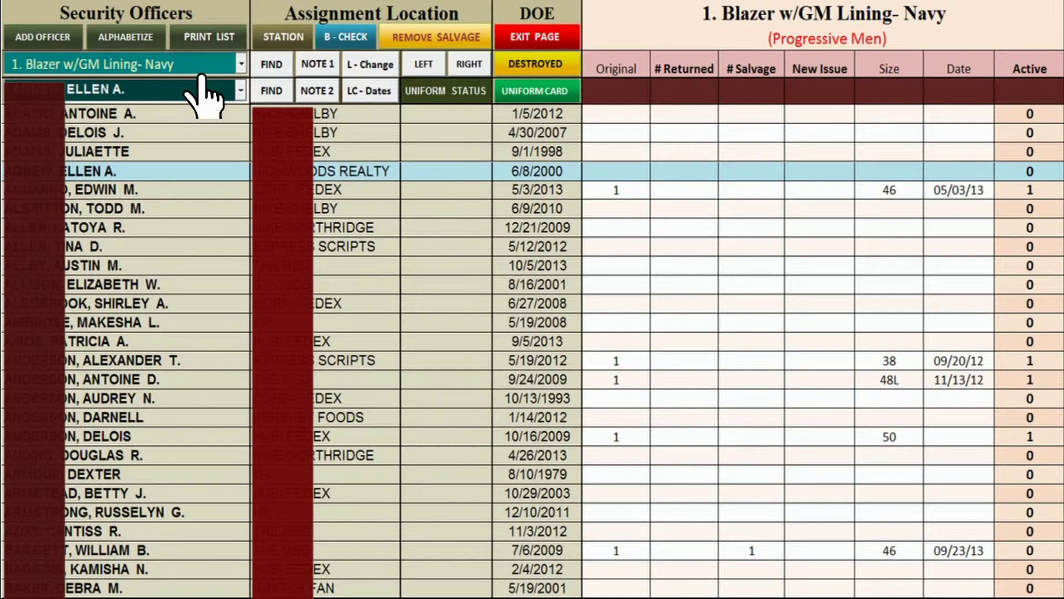
Find the Baseball Cap section and select the Original cell in the row of the officer with DOE 6/8/2000
left_click(243, 71)
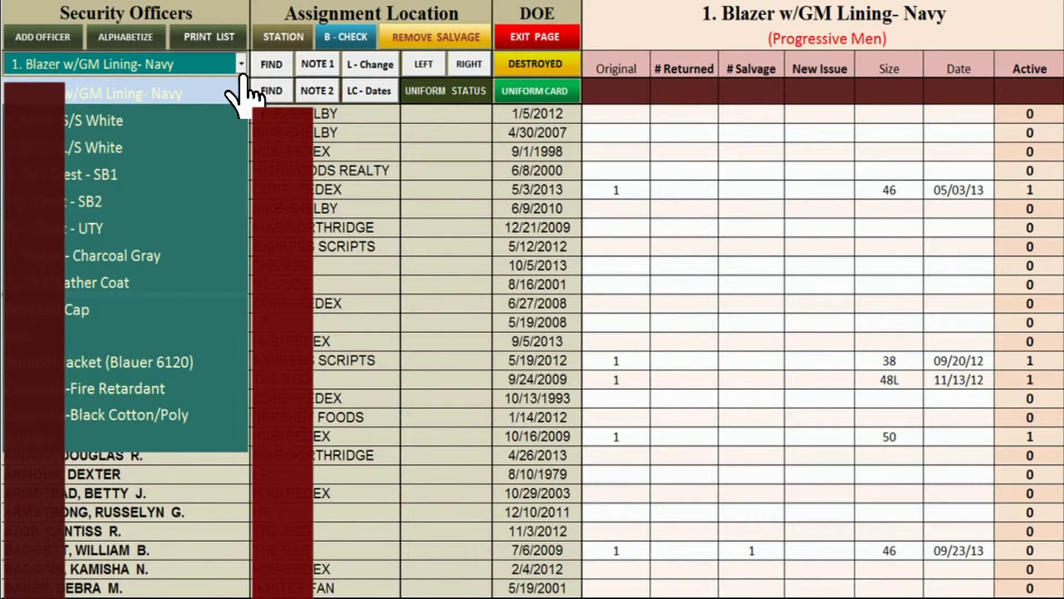
left_click(196, 306)
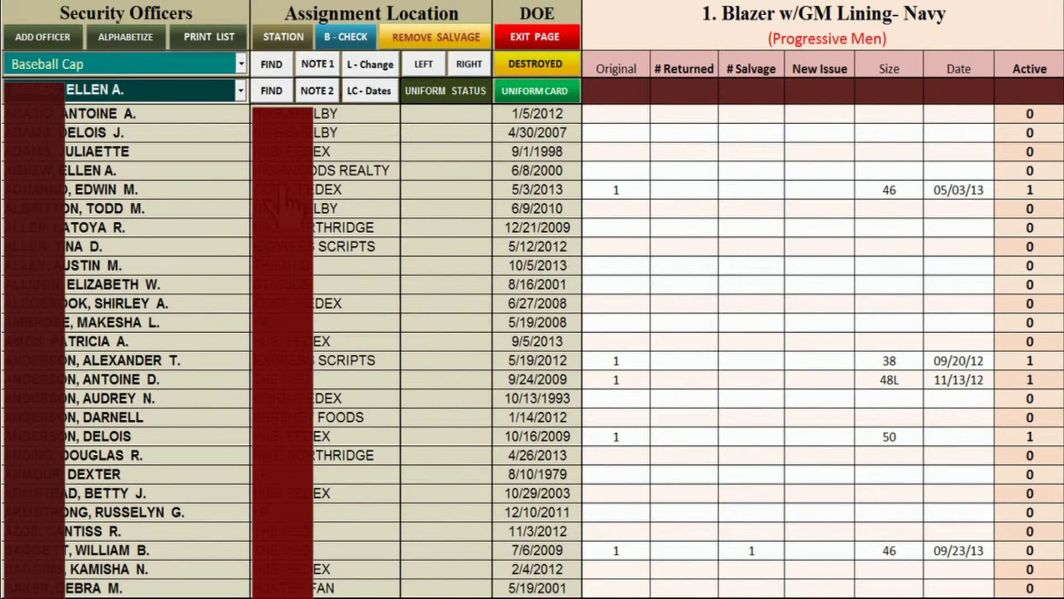
left_click(274, 71)
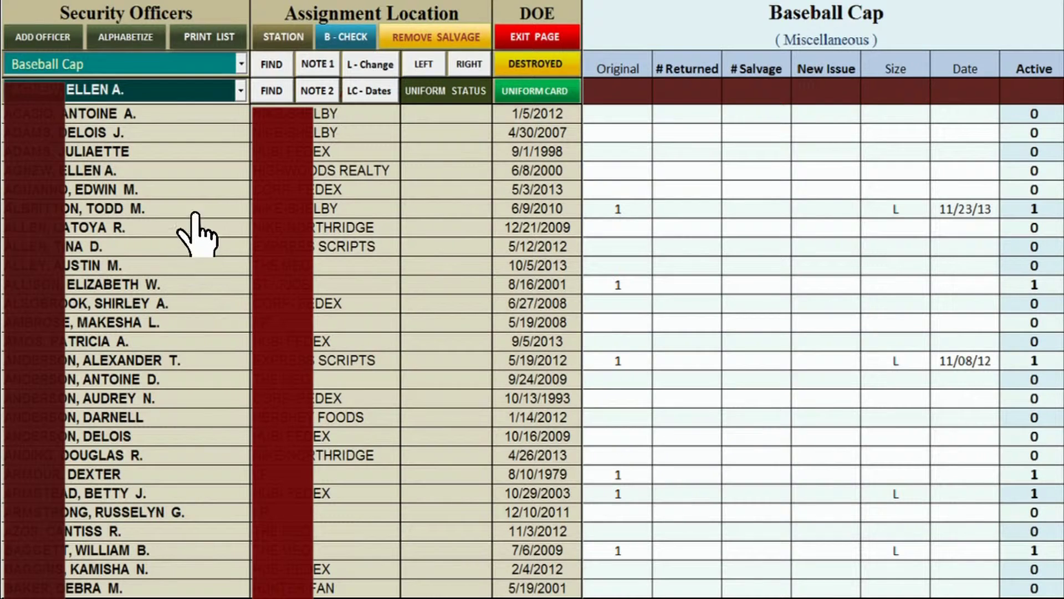
left_click(196, 173)
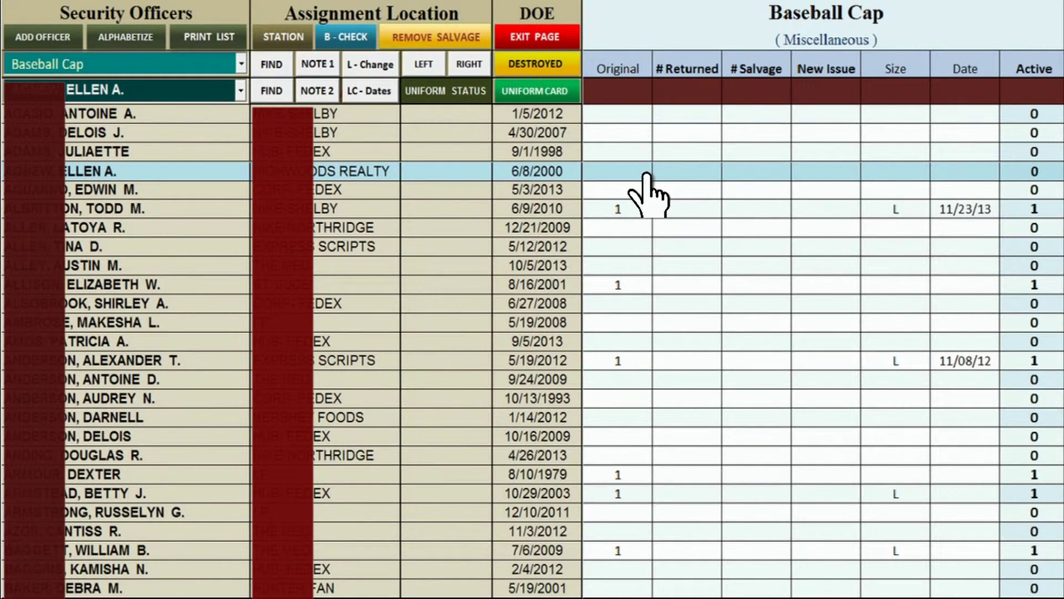
left_click(627, 174)
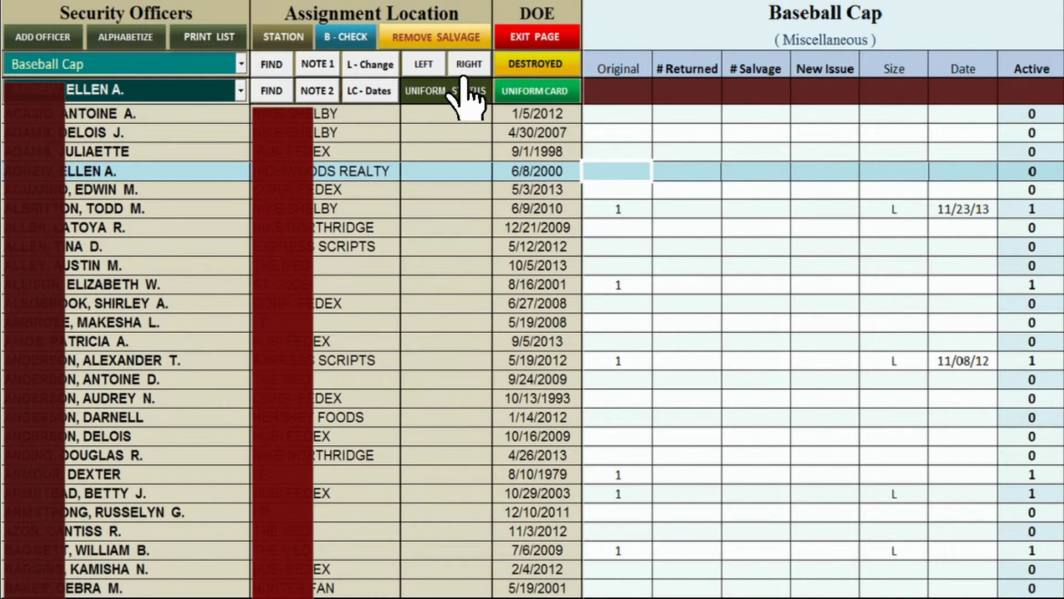
Browse the uniform item sections beyond Baseball Cap, including Met. Breast Badge-S/O, Sup. and 4. Sweater - Black Cammando
left_click(465, 97)
left_click(465, 93)
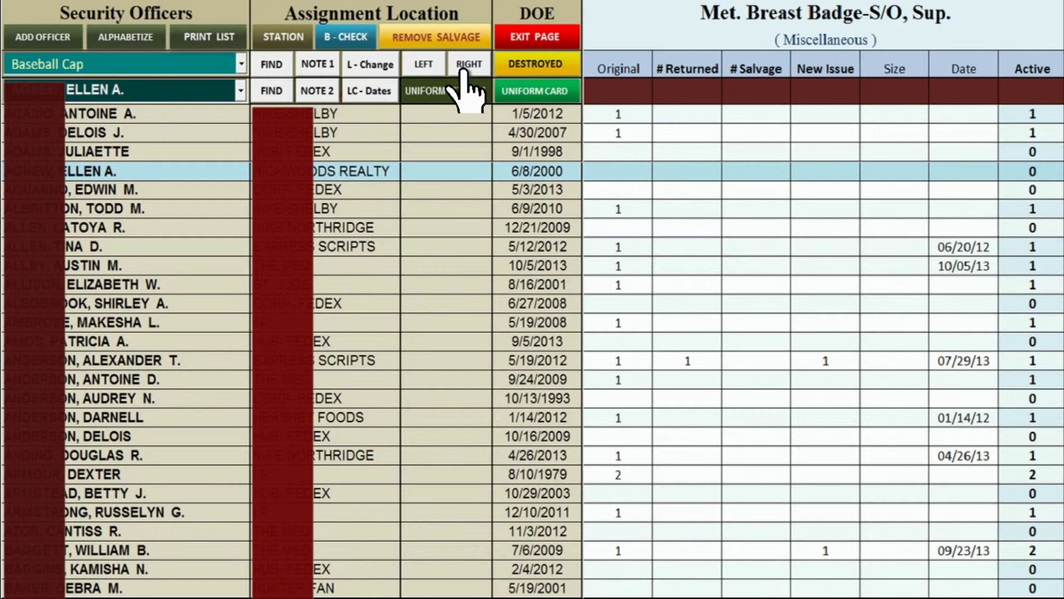
left_click(463, 71)
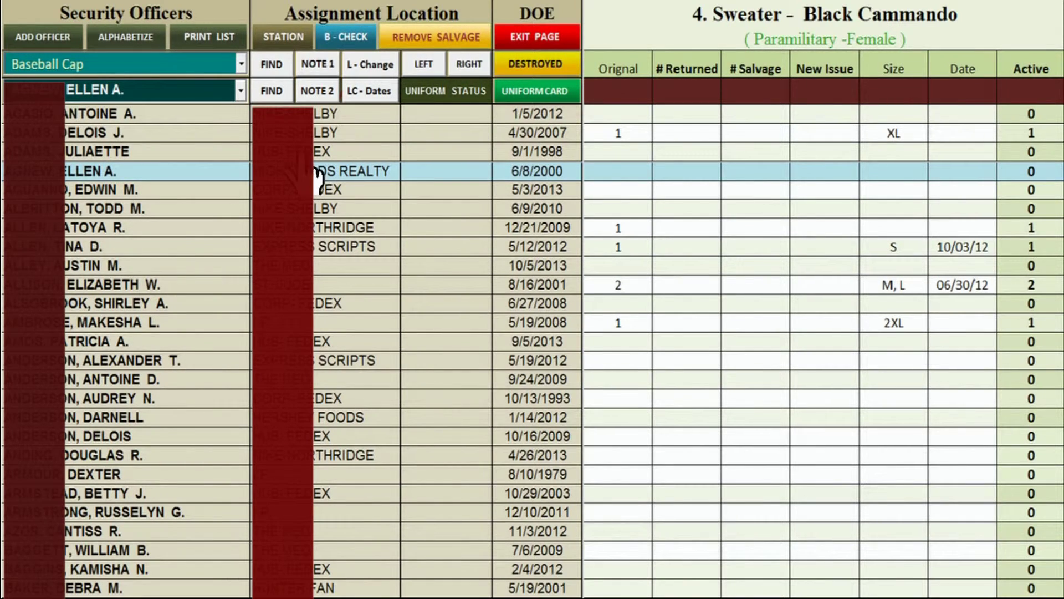
Find the officer with DOE 6/8/2000 again and stamp the current date as that officer's date of last change
left_click(270, 100)
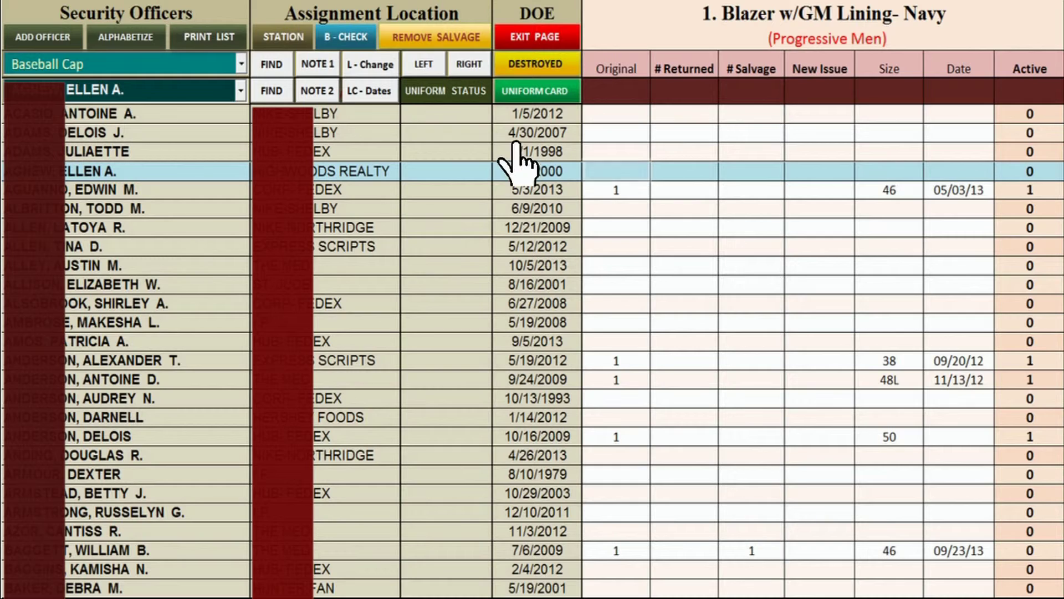
left_click(368, 80)
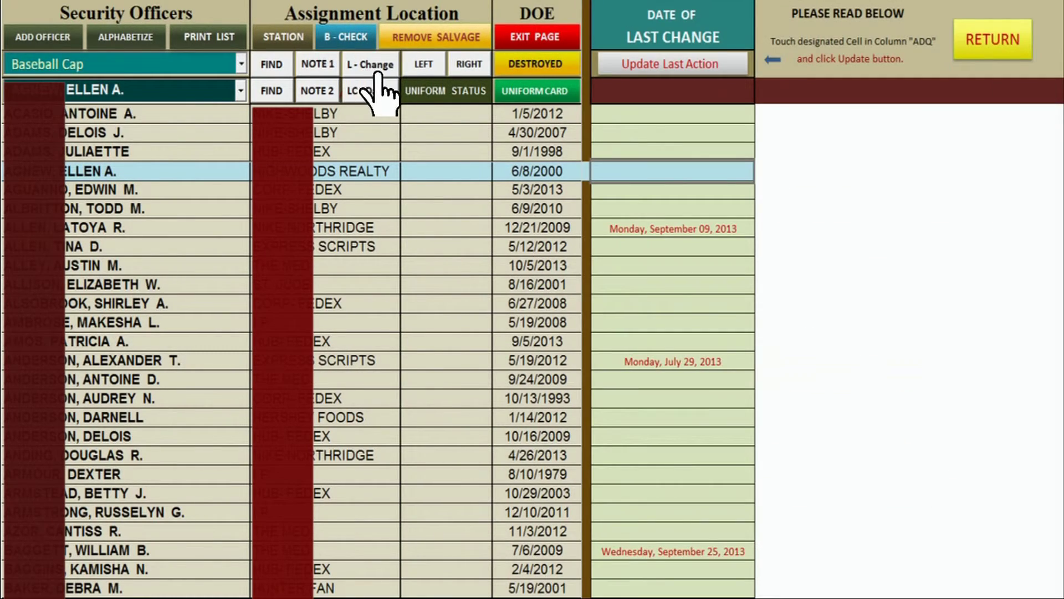
left_click(655, 73)
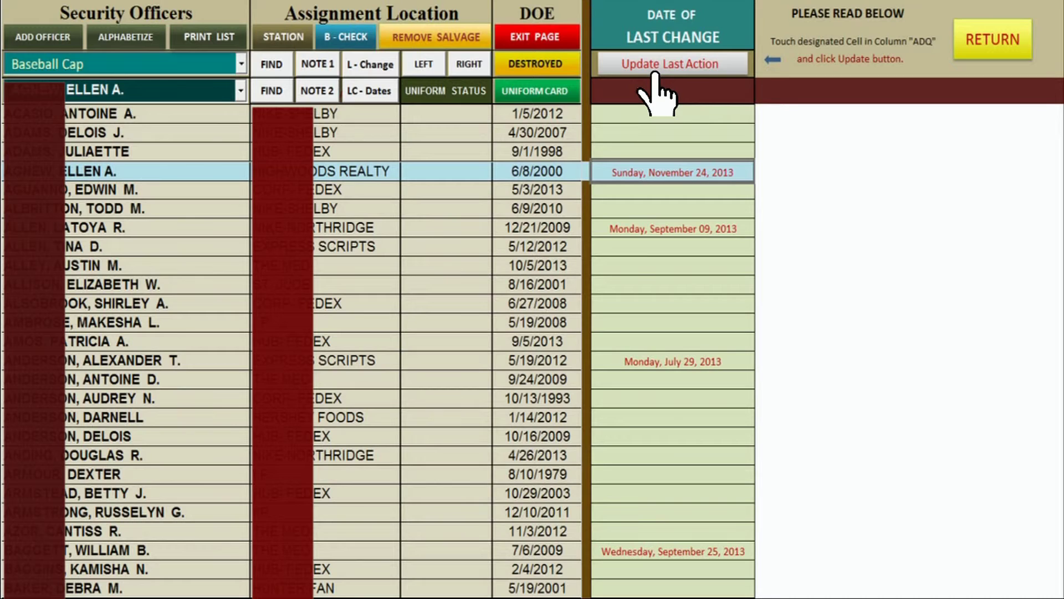